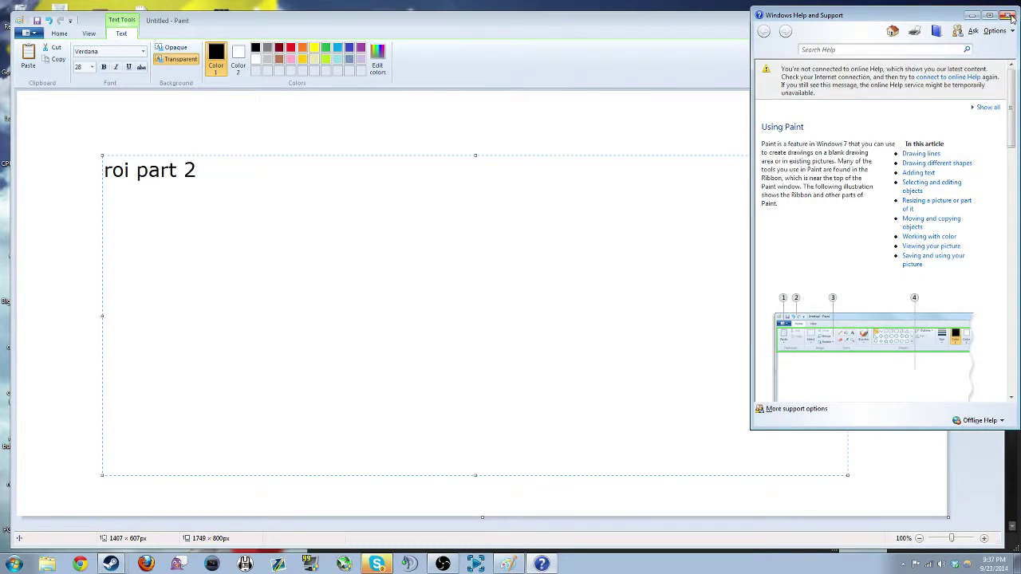
Step: Close the Windows Help and Support window and move the text box slightly up and to the left on the canvas
{"action": "left_click", "coordinate": [1010, 16]}
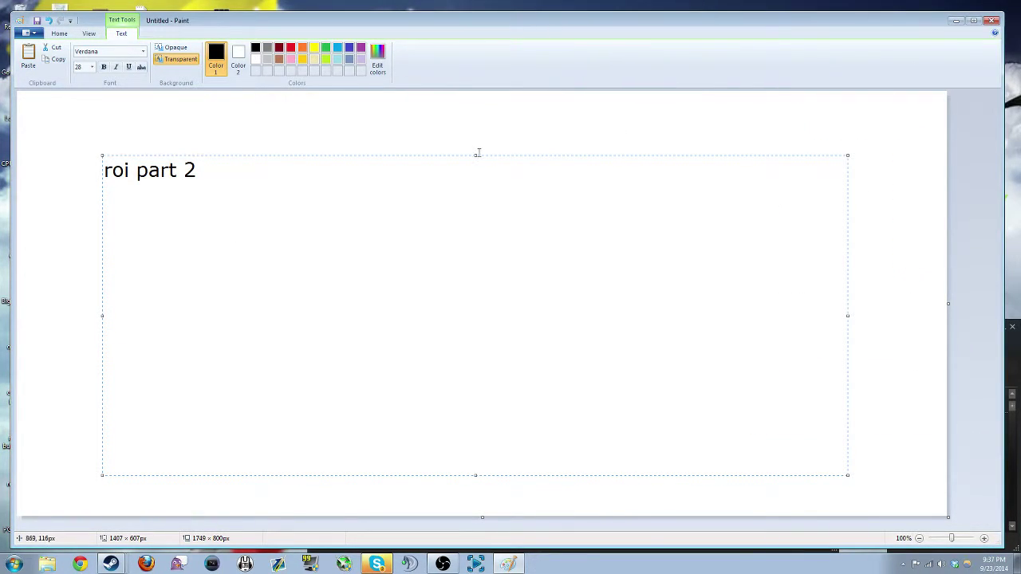
{"action": "left_click_drag", "start_coordinate": [485, 156], "coordinate": [475, 144]}
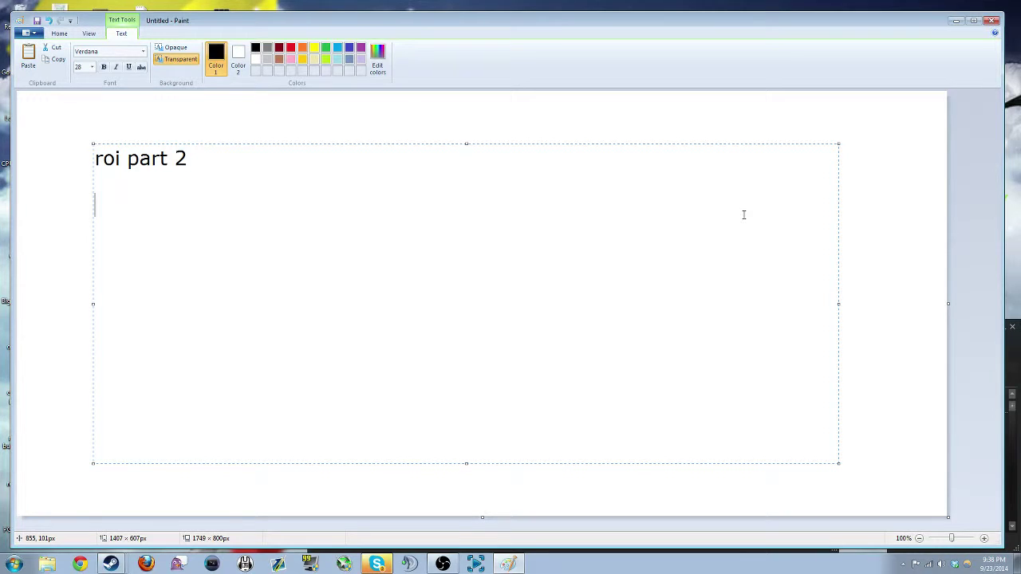
Step: Add the line "naruto69x greatest moments - Presented by RedBull" below the "roi part 2" title, leaving a blank line between
{"action": "type", "text": "naruto69x "}
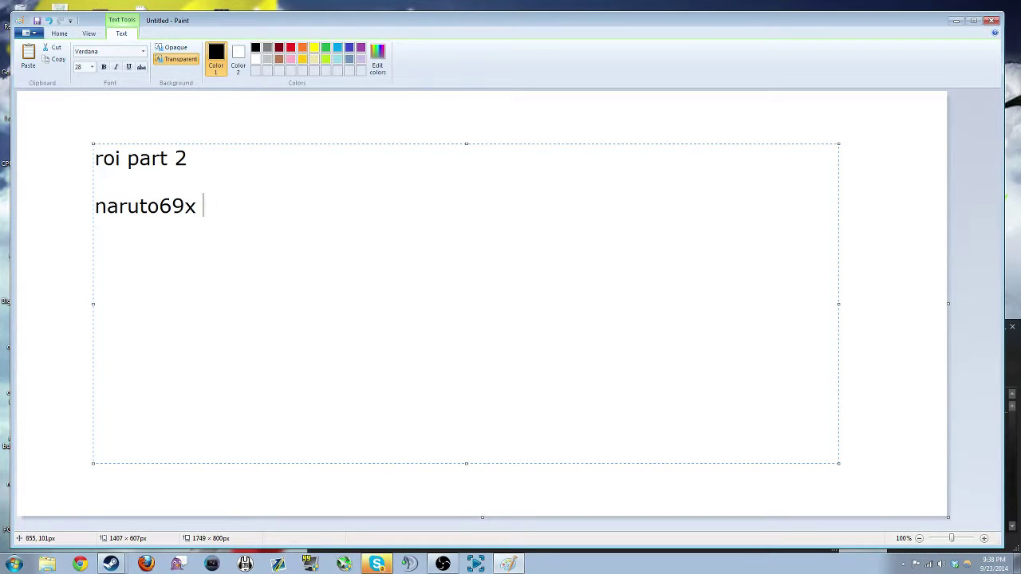
{"action": "type", "text": "greates"}
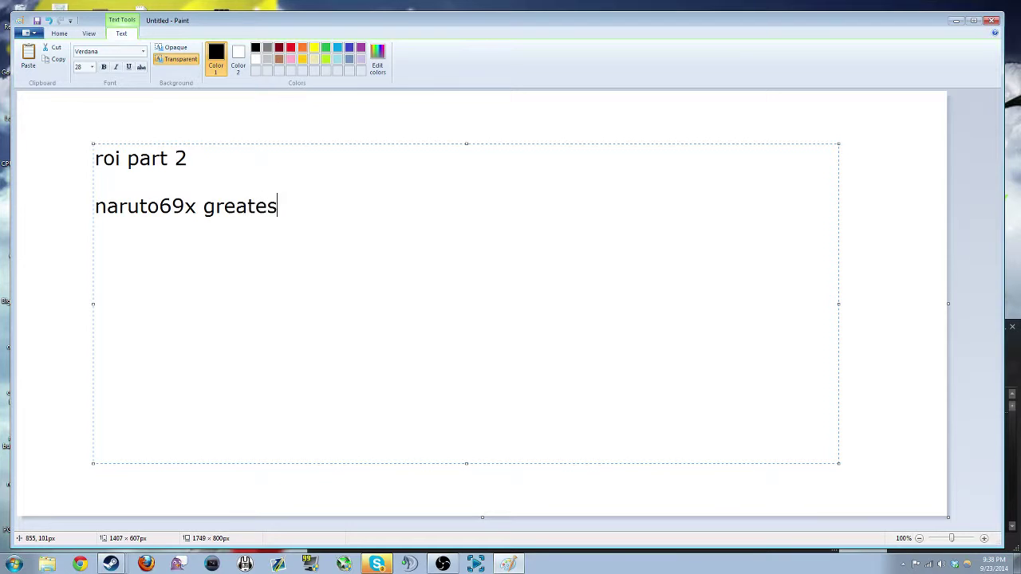
{"action": "type", "text": "t moments"}
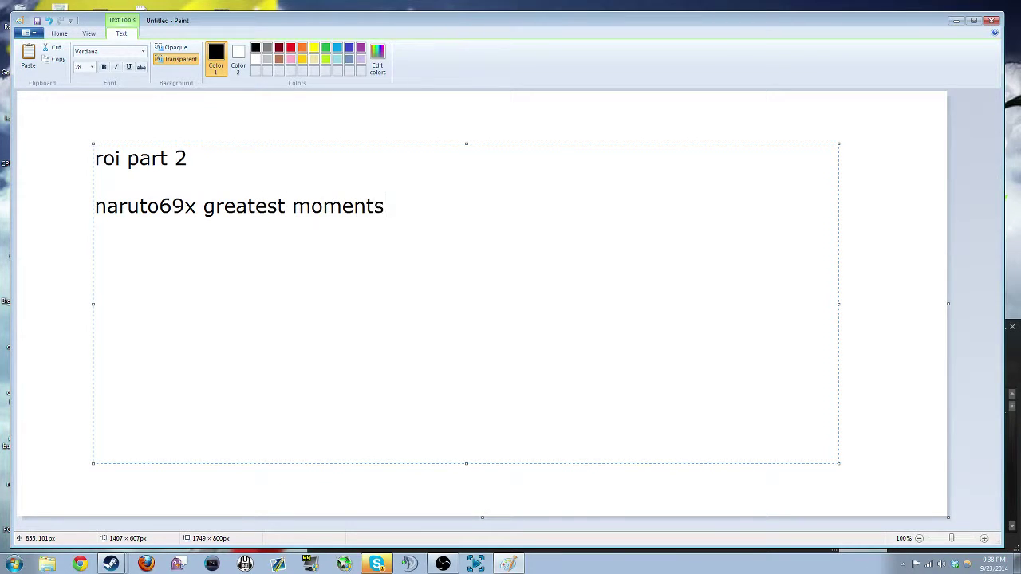
{"action": "type", "text": " - Presented by "}
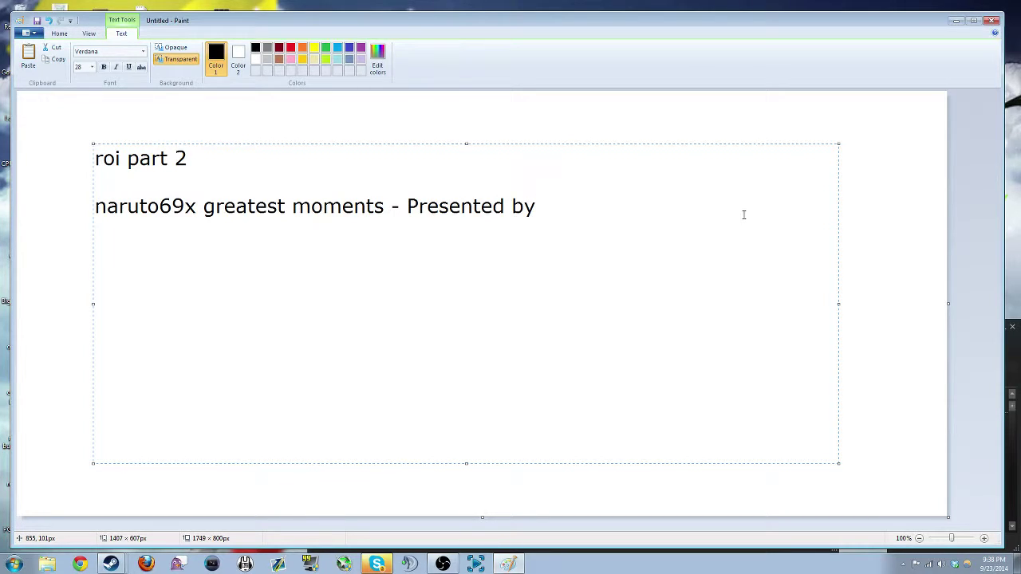
{"action": "type", "text": "RedBull"}
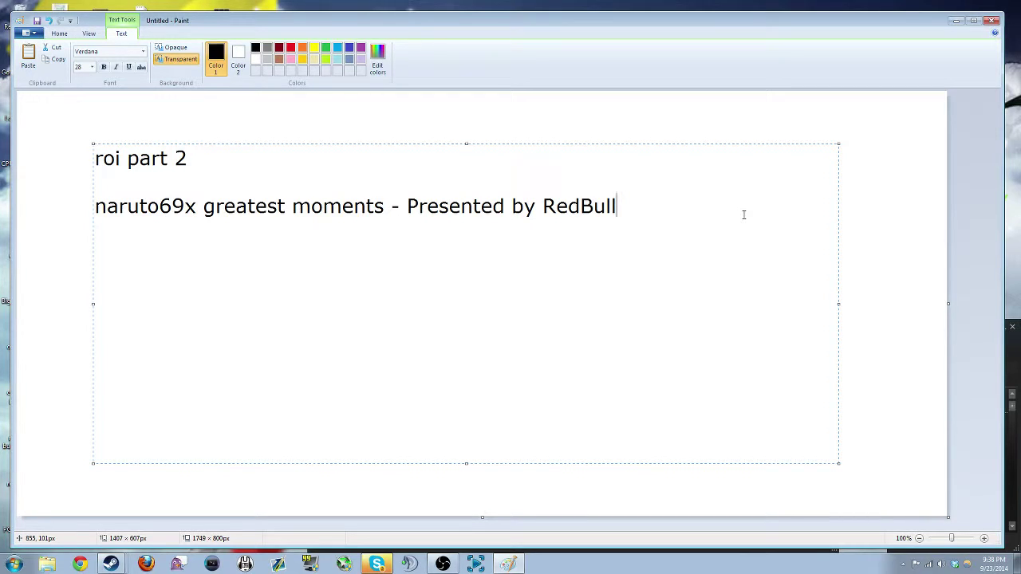
{"action": "left_click_drag", "start_coordinate": [693, 217], "coordinate": [94, 213]}
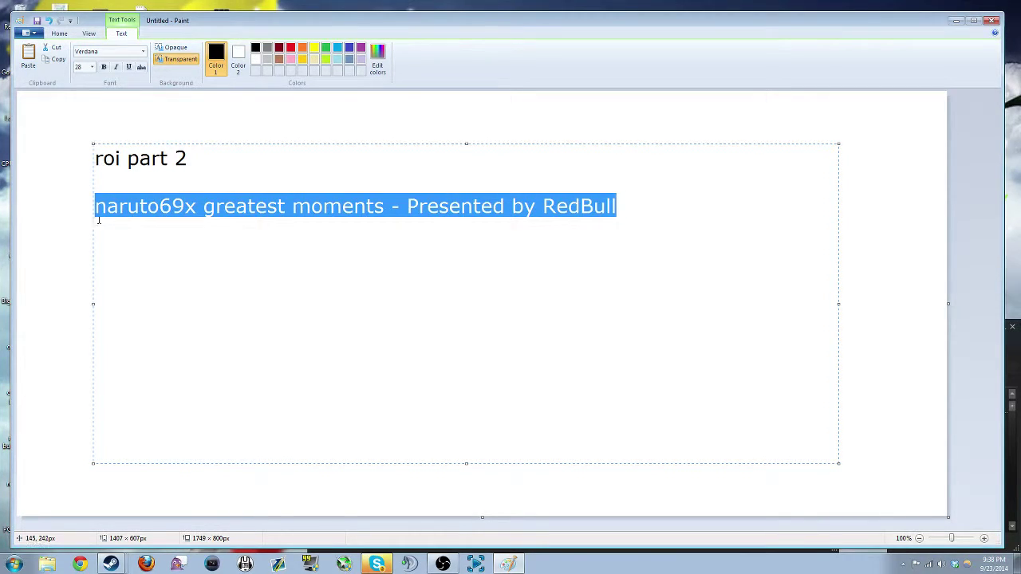
{"action": "left_click", "coordinate": [129, 209]}
{"action": "left_click", "coordinate": [524, 206]}
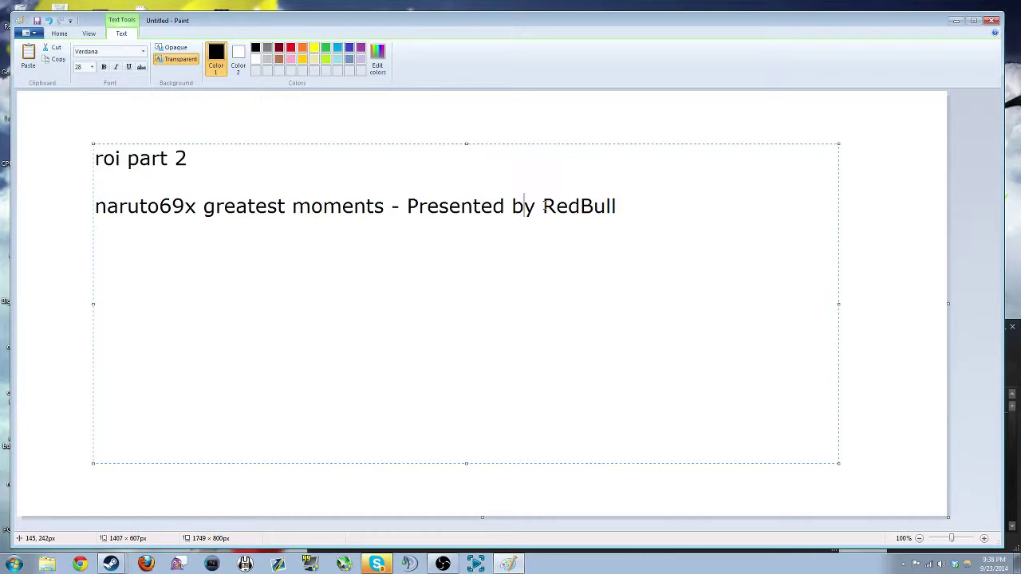
{"action": "left_click", "coordinate": [630, 202]}
{"action": "key", "text": "shift+Left"}
{"action": "key", "text": "shift+Left"}
{"action": "key", "text": "shift+Left"}
{"action": "key", "text": "shift+Left"}
{"action": "key", "text": "shift+Left"}
{"action": "key", "text": "shift+Left"}
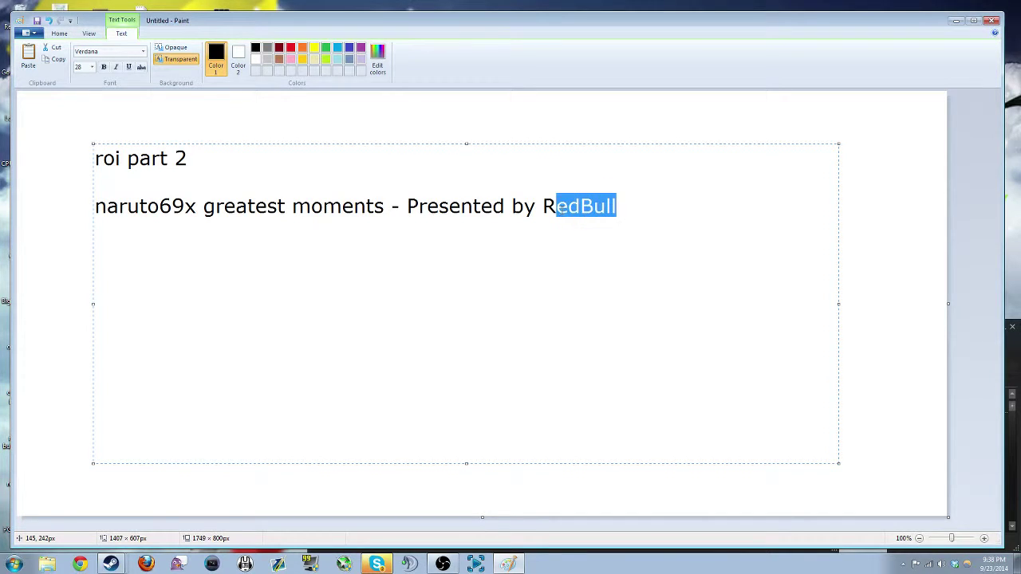
{"action": "key", "text": "shift+Left"}
{"action": "left_click", "coordinate": [547, 208]}
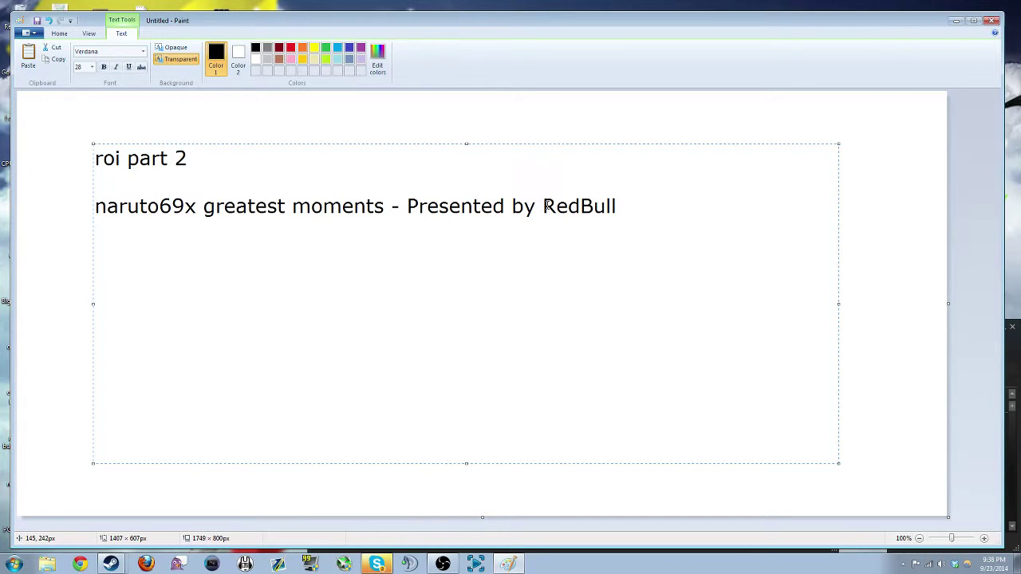
{"action": "left_click_drag", "start_coordinate": [631, 204], "coordinate": [94, 215]}
{"action": "left_click", "coordinate": [643, 206]}
{"action": "left_click_drag", "start_coordinate": [620, 206], "coordinate": [544, 212]}
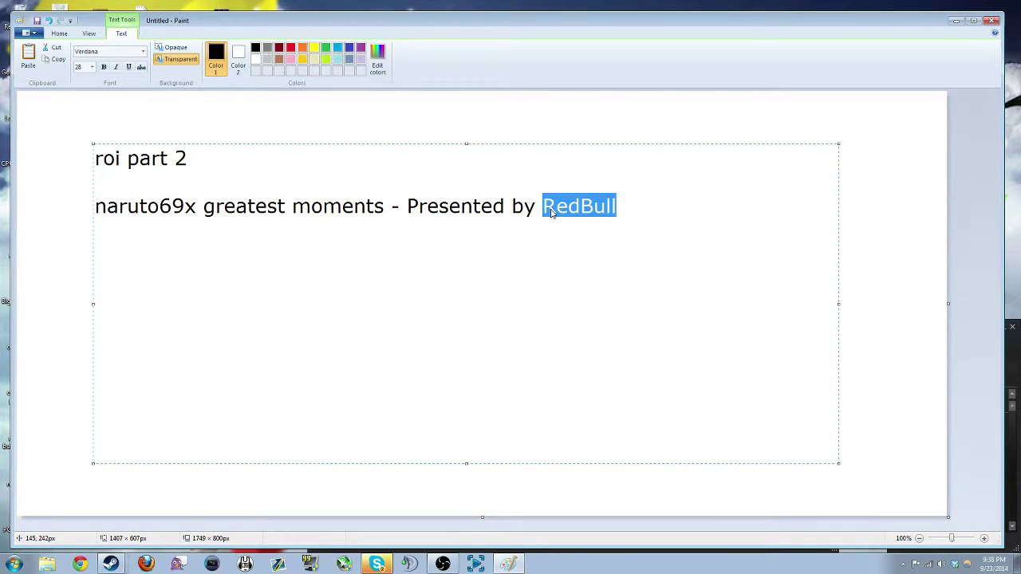
{"action": "left_click", "coordinate": [618, 207]}
{"action": "left_click_drag", "start_coordinate": [617, 206], "coordinate": [512, 209]}
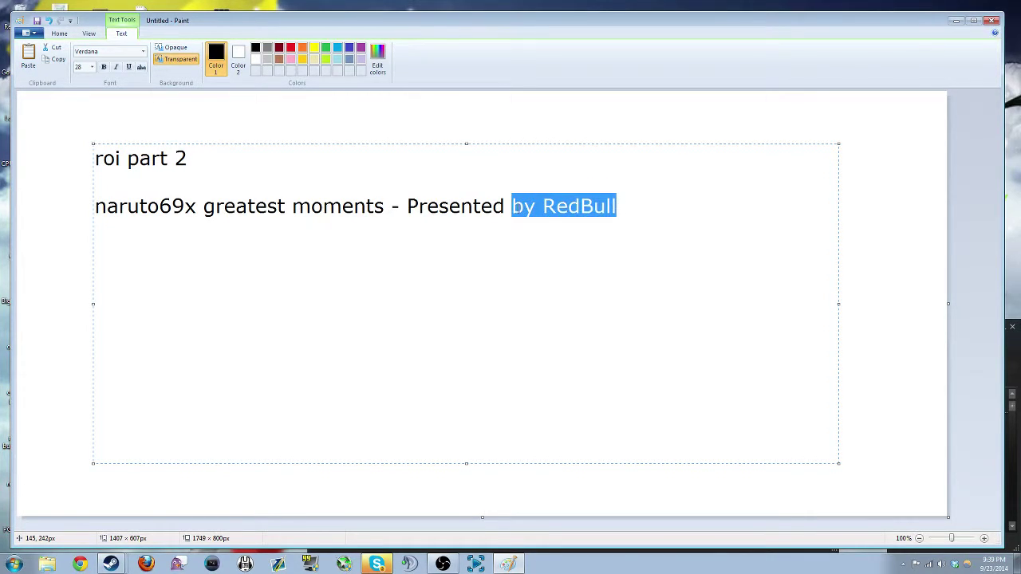
{"action": "left_click", "coordinate": [649, 208]}
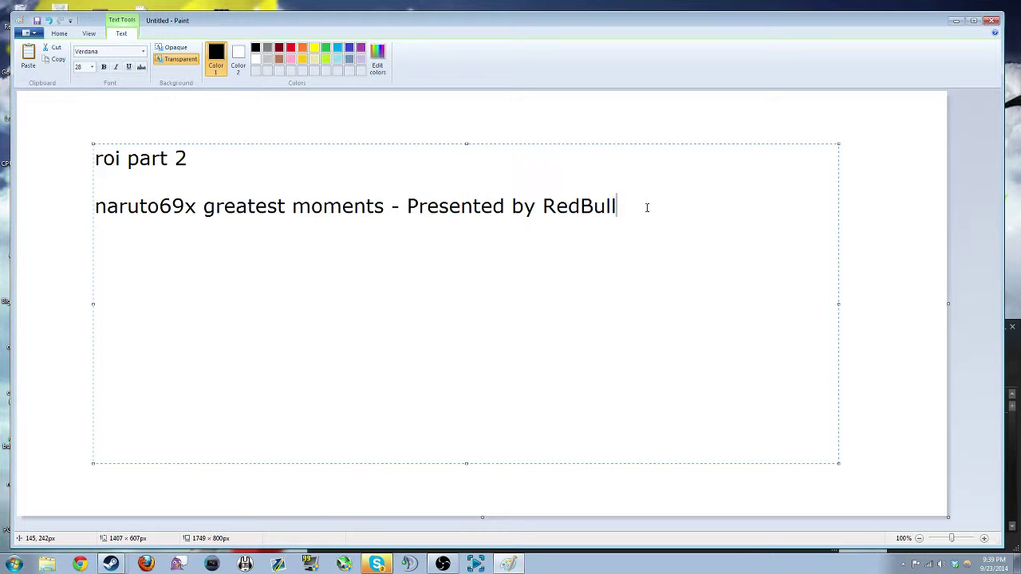
{"action": "type", "text": "-Create someth"}
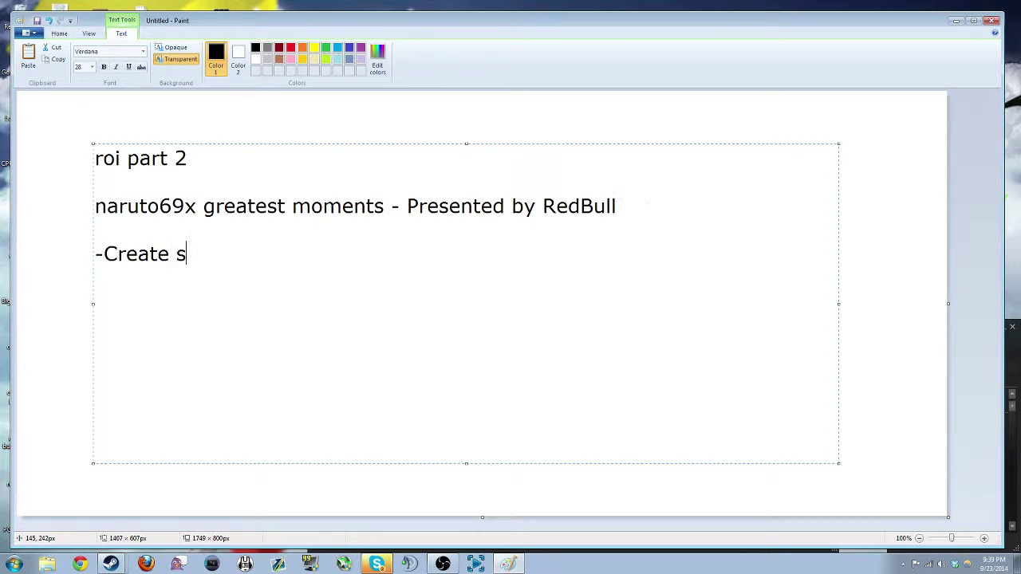
{"action": "key", "text": "BackSpace"}
{"action": "key", "text": "BackSpace"}
{"action": "key", "text": "BackSpace"}
{"action": "key", "text": "BackSpace"}
{"action": "key", "text": "BackSpace"}
{"action": "key", "text": "BackSpace"}
{"action": "key", "text": "BackSpace"}
{"action": "key", "text": "BackSpace"}
{"action": "key", "text": "BackSpace"}
{"action": "key", "text": "BackSpace"}
{"action": "key", "text": "BackSpace"}
{"action": "key", "text": "BackSpace"}
{"action": "key", "text": "BackSpace"}
{"action": "key", "text": "BackSpace"}
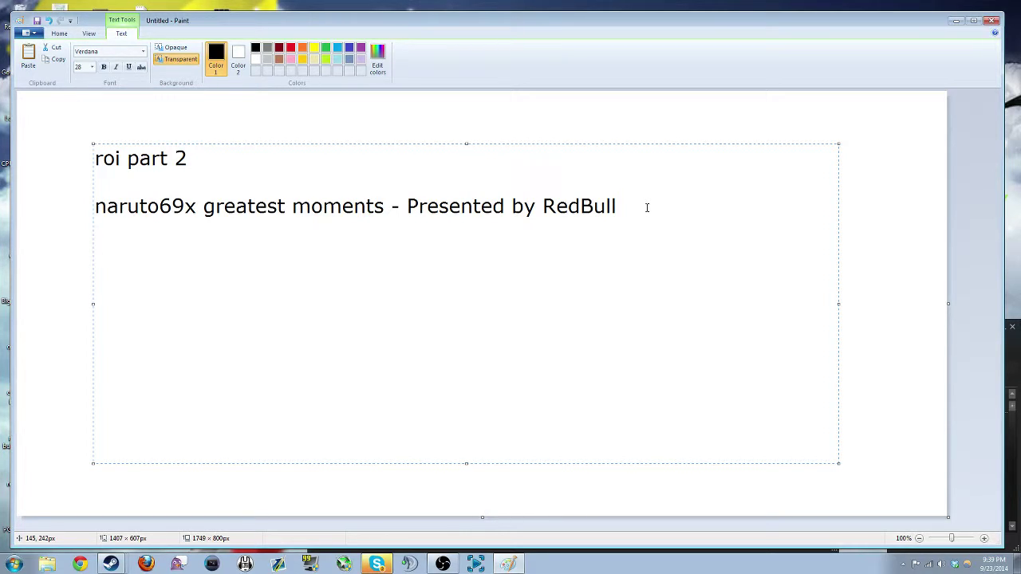
Step: Add the bullet line "-Redbull branding inside the video" below the presentation line, leaving a blank line between
{"action": "type", "text": "-Redbull b"}
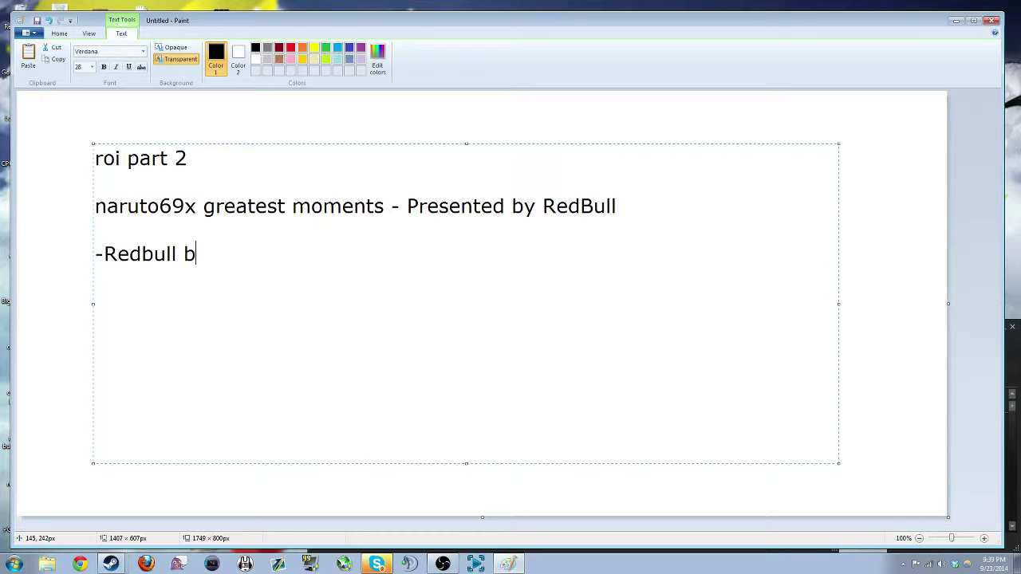
{"action": "type", "text": "randing i"}
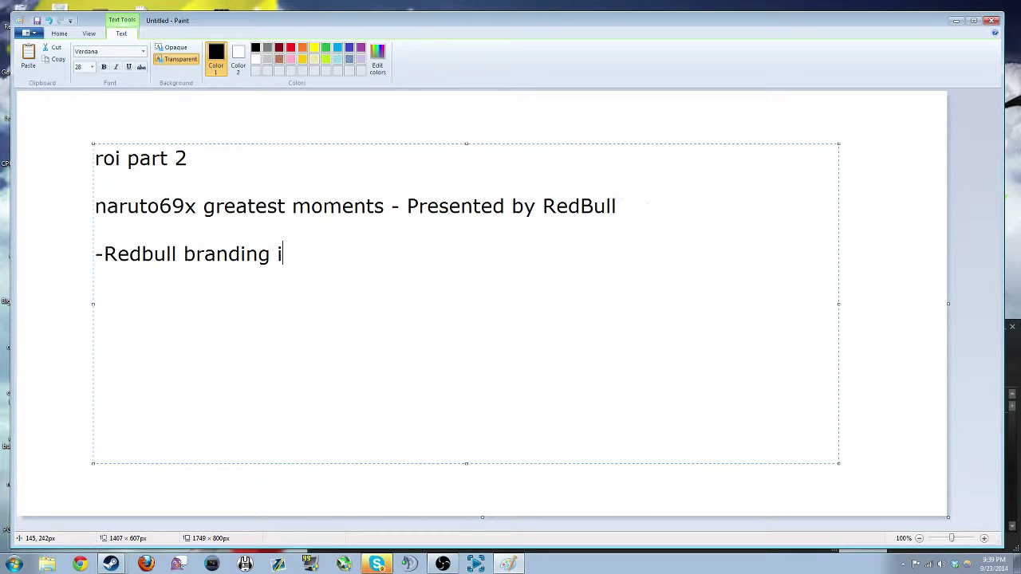
{"action": "type", "text": "nside the video"}
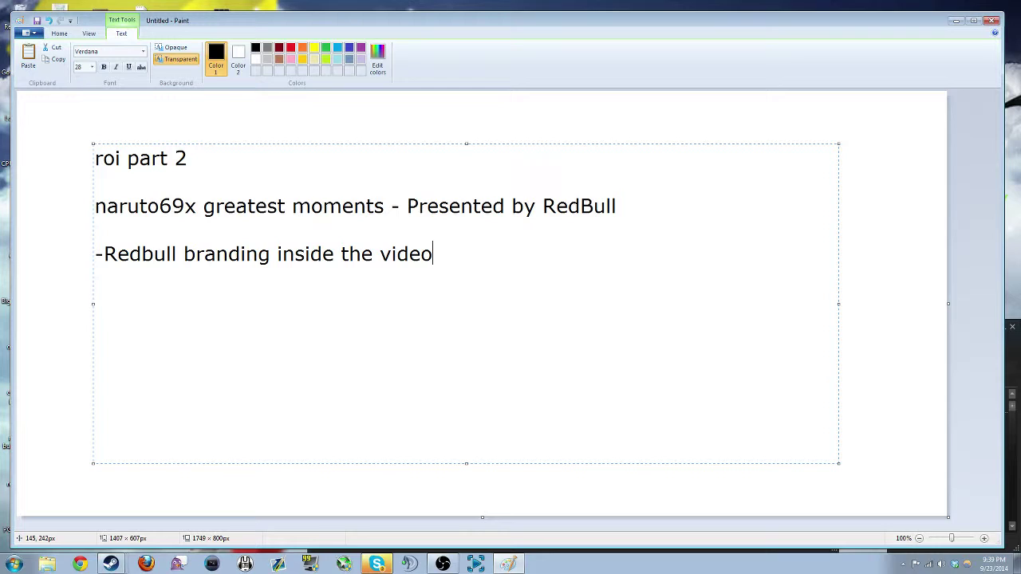
{"action": "key", "text": "Return"}
{"action": "left_click_drag", "start_coordinate": [646, 206], "coordinate": [543, 206]}
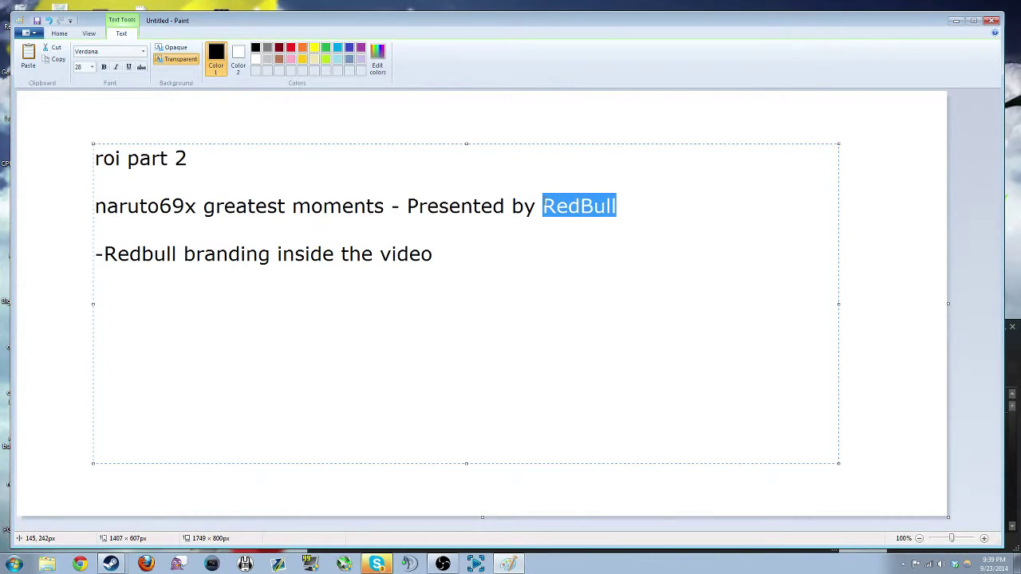
{"action": "left_click", "coordinate": [549, 206]}
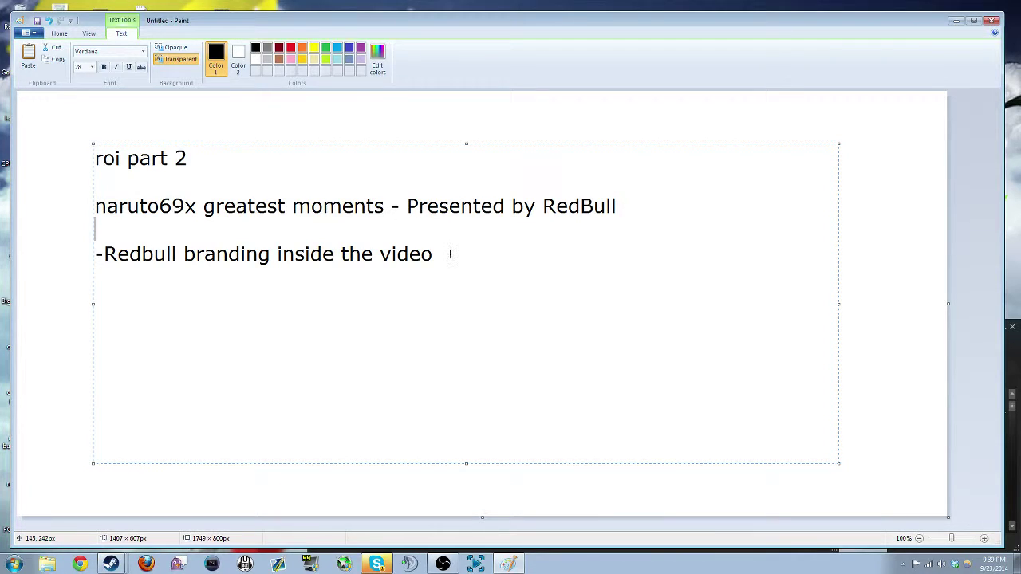
{"action": "left_click_drag", "start_coordinate": [447, 254], "coordinate": [108, 263]}
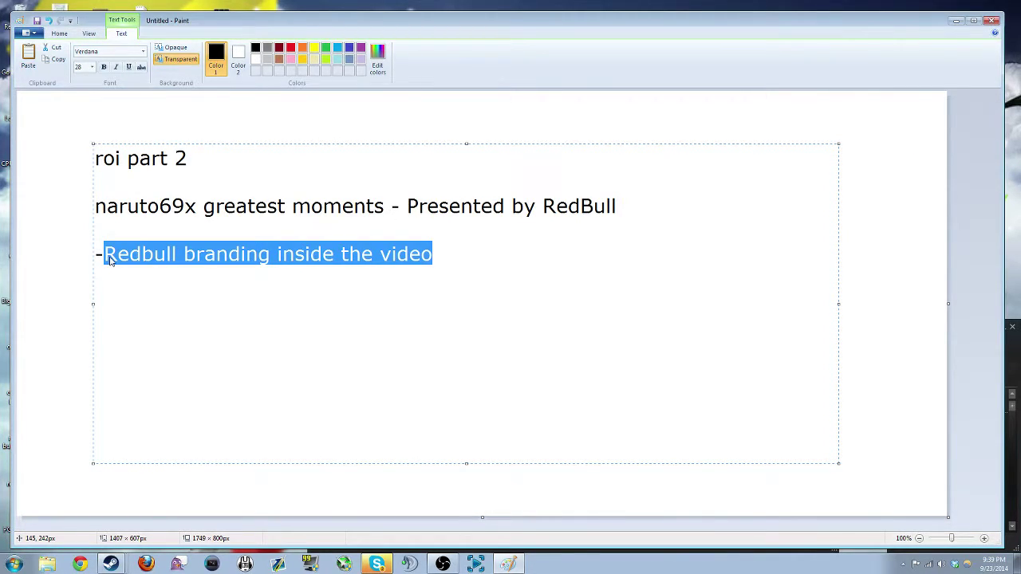
{"action": "left_click", "coordinate": [117, 206]}
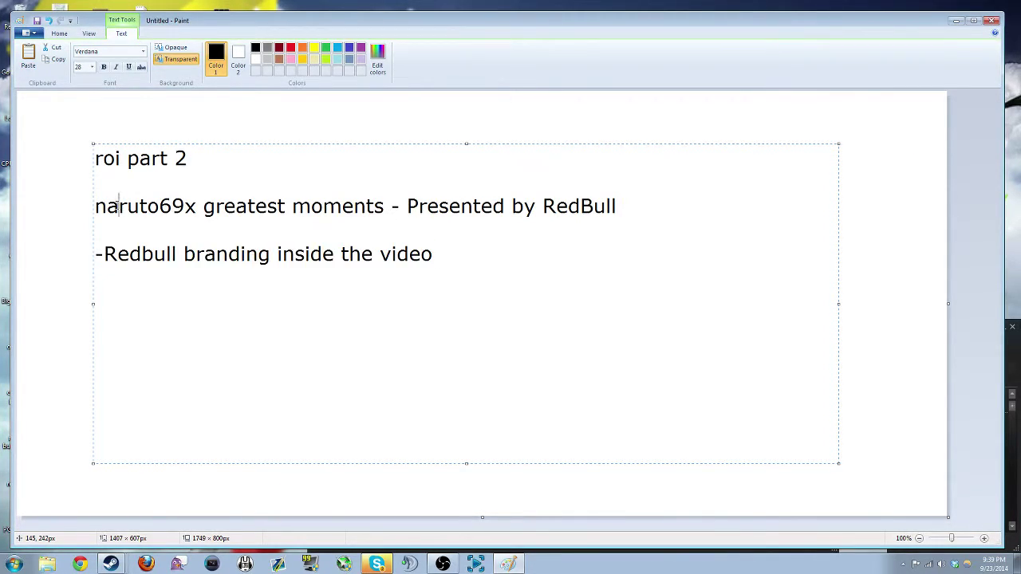
{"action": "left_click", "coordinate": [444, 256]}
{"action": "left_click_drag", "start_coordinate": [177, 254], "coordinate": [104, 254]}
{"action": "left_click", "coordinate": [104, 254]}
Step: Add a second bullet line reading "-verbally acknowledge Redbull" directly below the branding bullet
{"action": "left_click", "coordinate": [520, 248]}
{"action": "key", "text": "Return"}
{"action": "type", "text": "-verbally acknowledge re"}
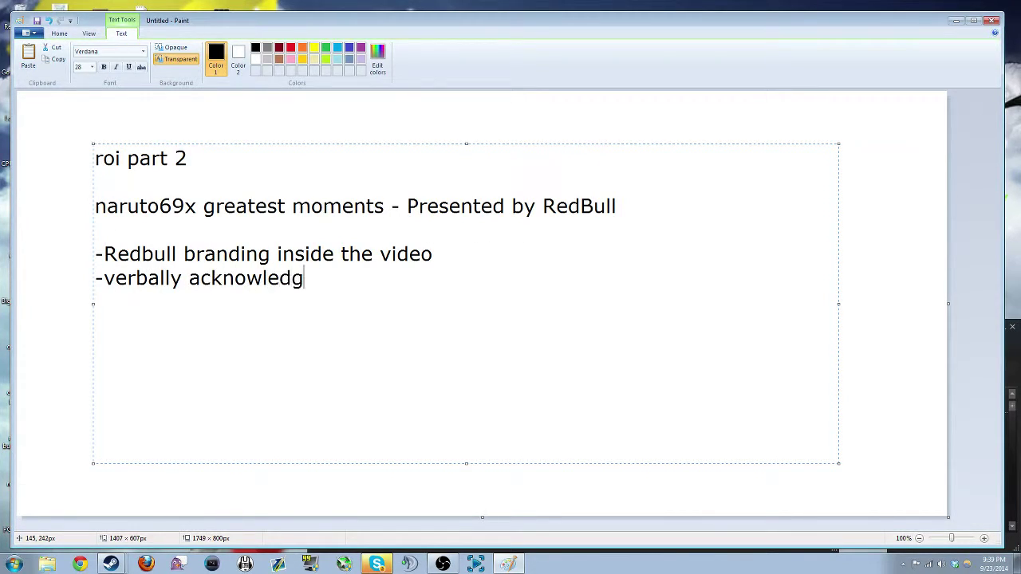
{"action": "key", "text": "BackSpace"}
{"action": "key", "text": "BackSpace"}
{"action": "type", "text": "Redbull"}
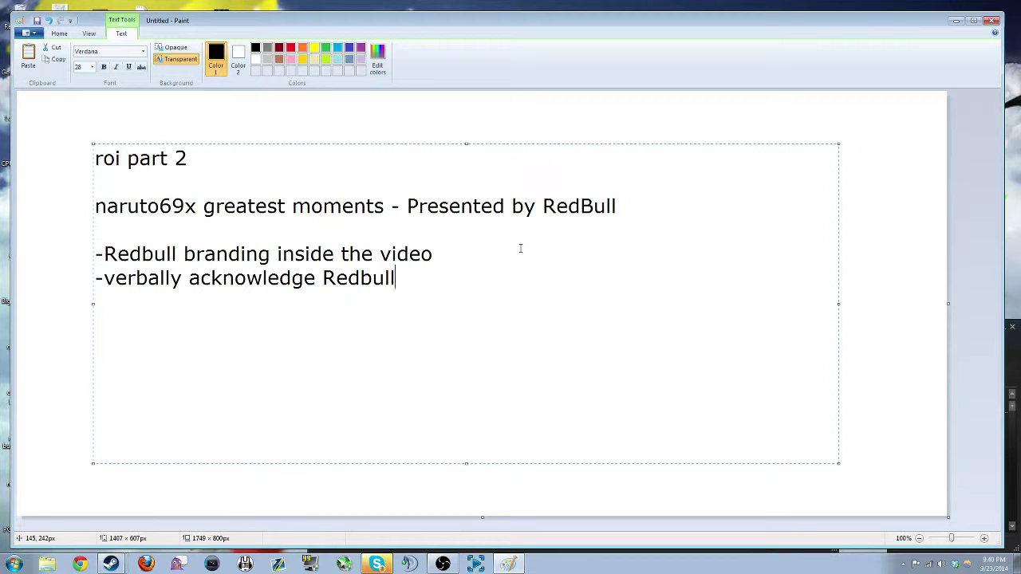
{"action": "left_click_drag", "start_coordinate": [410, 278], "coordinate": [90, 257]}
{"action": "left_click", "coordinate": [162, 261]}
{"action": "left_click", "coordinate": [277, 269]}
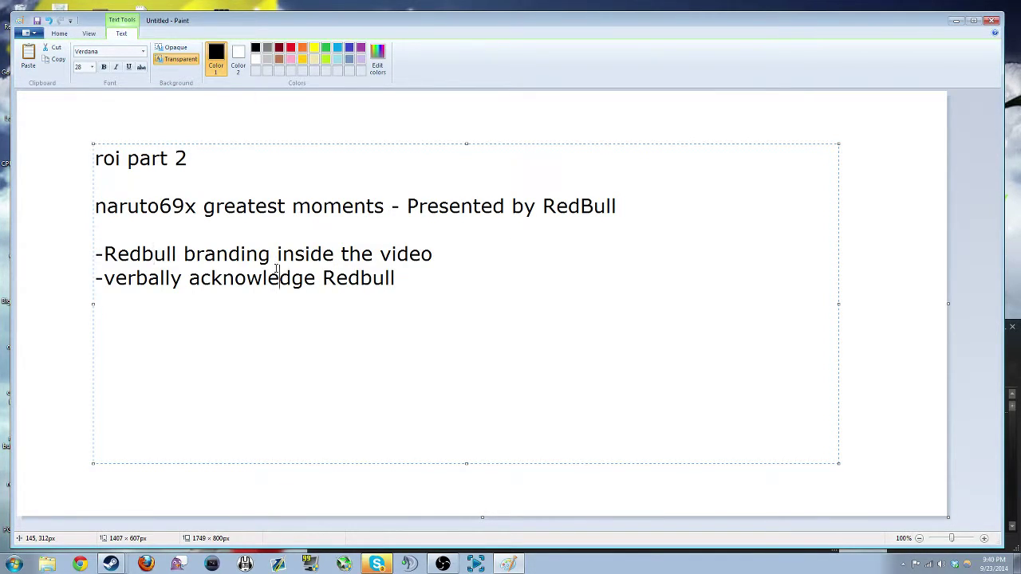
{"action": "left_click", "coordinate": [454, 258]}
{"action": "left_click", "coordinate": [449, 283]}
{"action": "left_click", "coordinate": [454, 258]}
{"action": "left_click", "coordinate": [447, 287]}
{"action": "left_click_drag", "start_coordinate": [627, 211], "coordinate": [174, 224]}
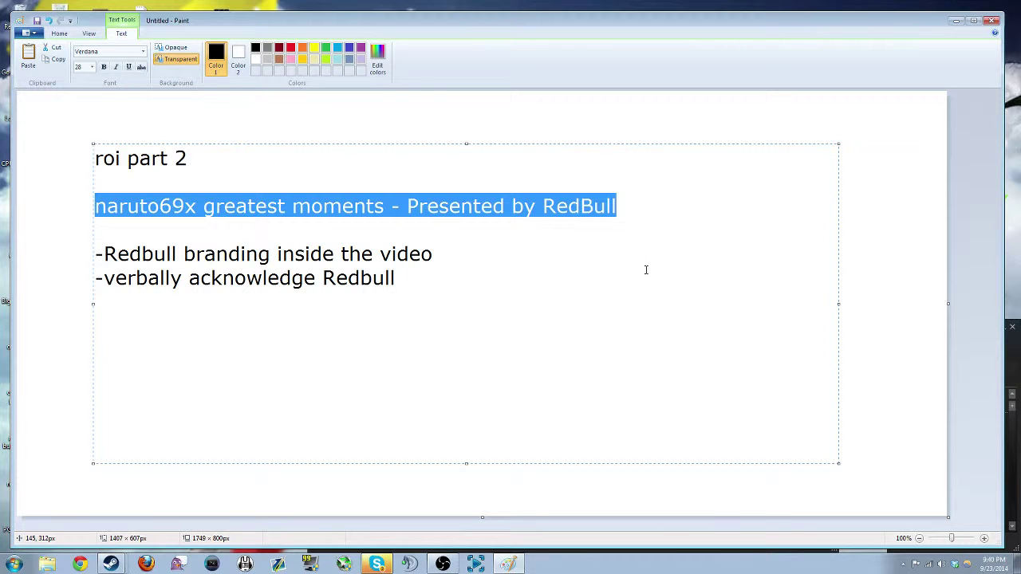
{"action": "left_click_drag", "start_coordinate": [625, 207], "coordinate": [407, 206]}
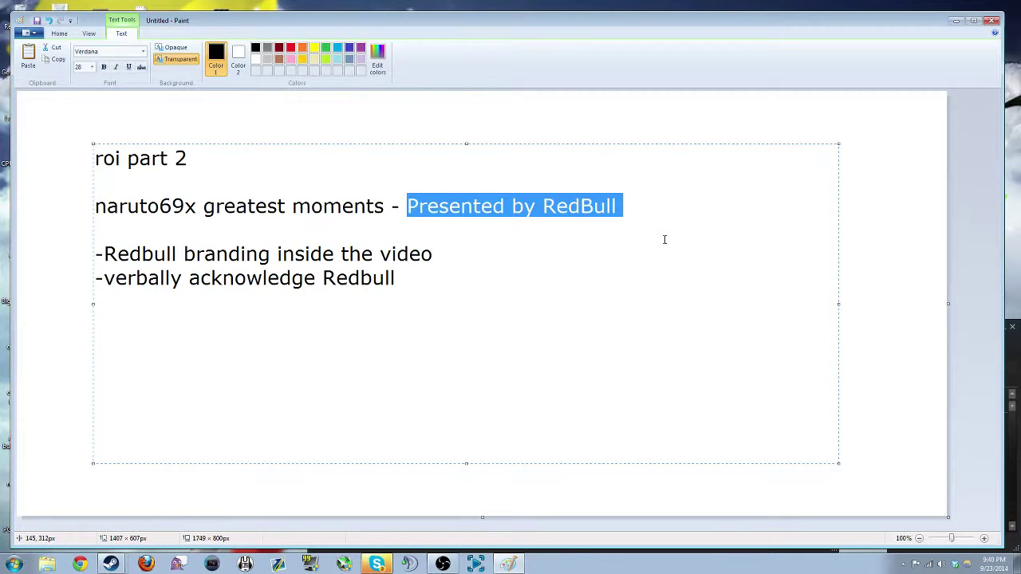
{"action": "left_click", "coordinate": [620, 207]}
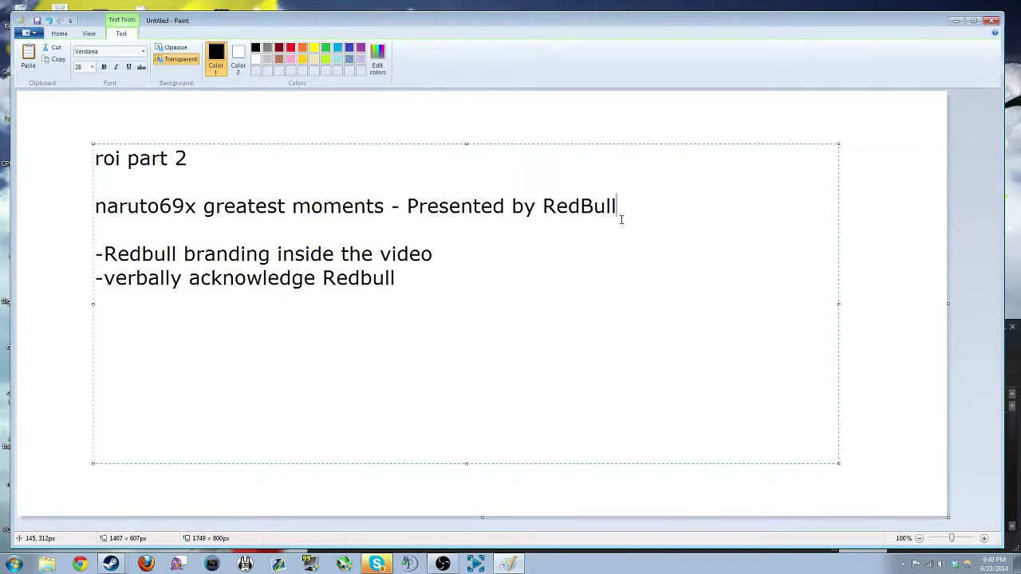
{"action": "left_click", "coordinate": [620, 232]}
{"action": "left_click", "coordinate": [616, 251]}
{"action": "left_click", "coordinate": [614, 278]}
{"action": "left_click", "coordinate": [615, 260]}
{"action": "left_click", "coordinate": [619, 253]}
{"action": "left_click", "coordinate": [613, 277]}
{"action": "left_click", "coordinate": [618, 261]}
{"action": "left_click", "coordinate": [634, 220]}
{"action": "left_click", "coordinate": [632, 206]}
{"action": "left_click", "coordinate": [627, 256]}
{"action": "left_click", "coordinate": [625, 271]}
{"action": "left_click", "coordinate": [625, 263]}
{"action": "left_click", "coordinate": [640, 227]}
{"action": "left_click", "coordinate": [635, 273]}
{"action": "left_click", "coordinate": [639, 256]}
{"action": "left_click", "coordinate": [642, 212]}
{"action": "left_click", "coordinate": [636, 251]}
{"action": "left_click", "coordinate": [633, 288]}
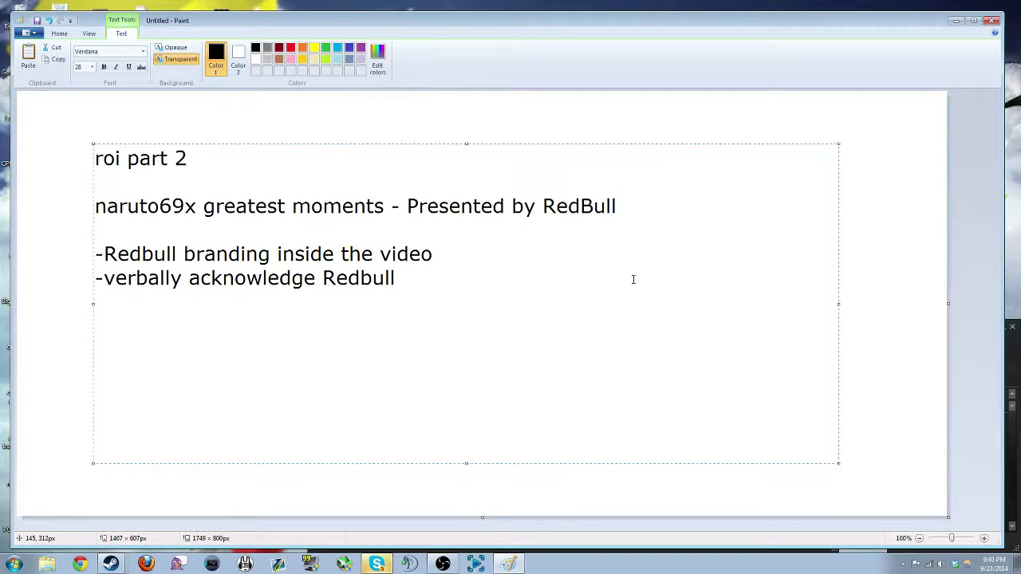